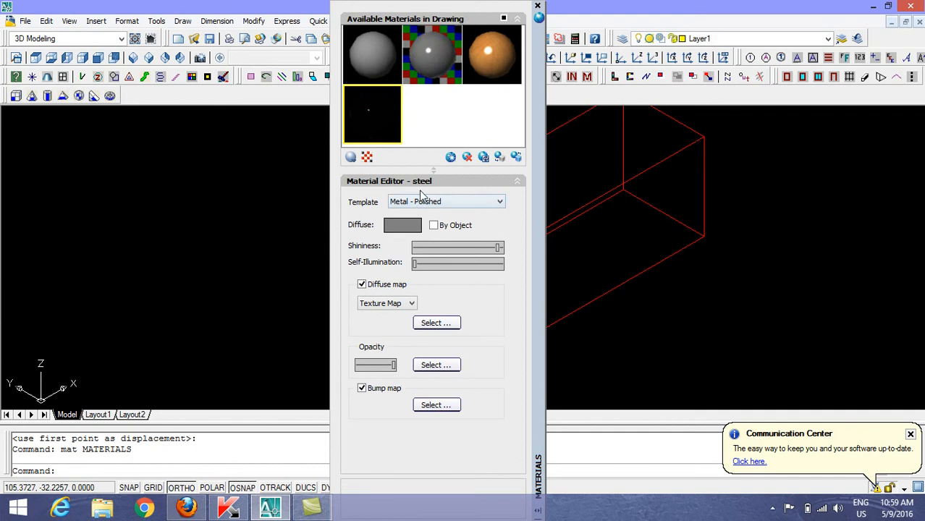
click(450, 156)
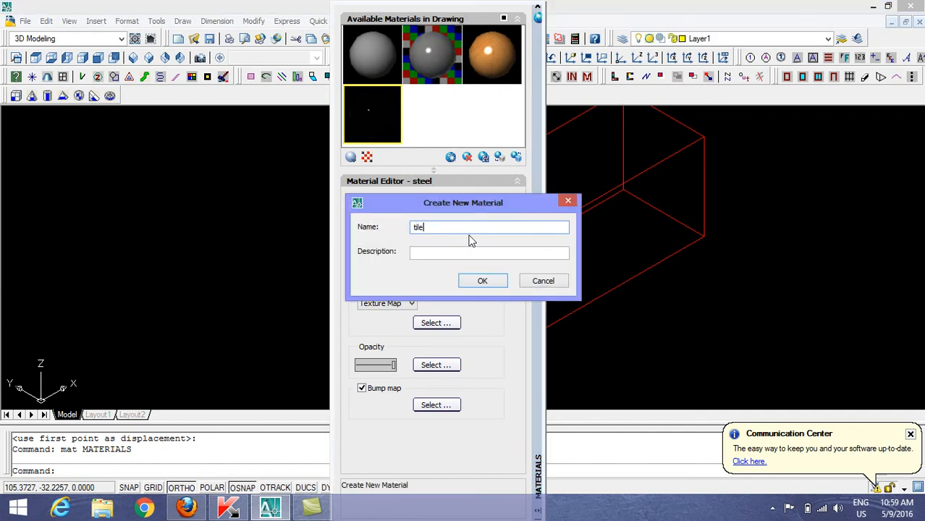
click(482, 282)
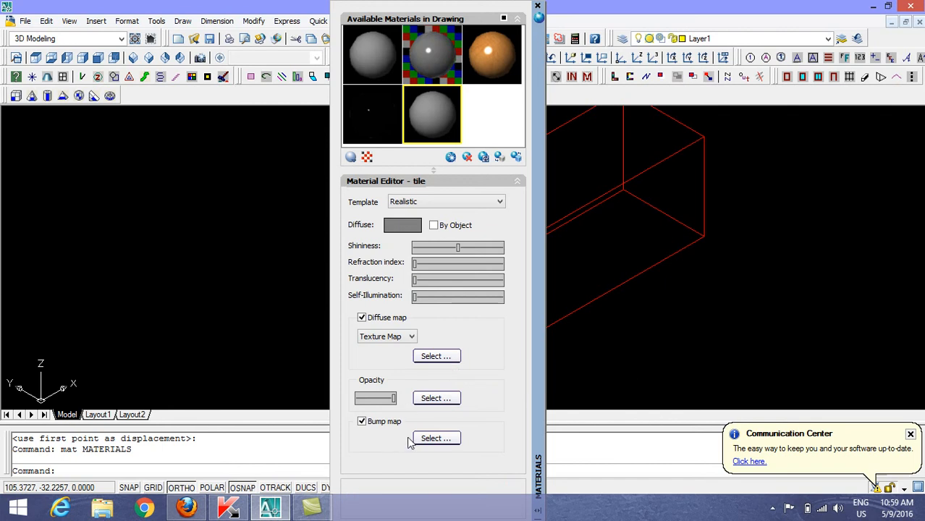
click(433, 438)
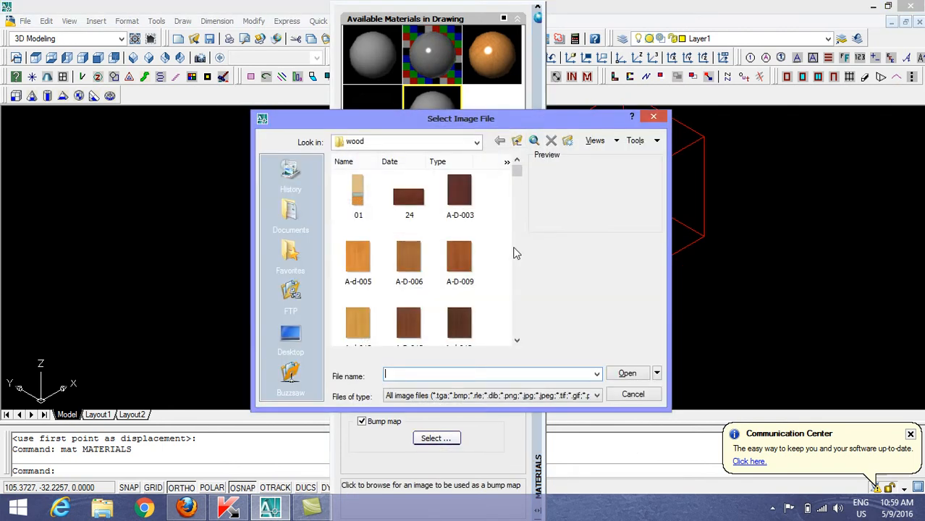
click(517, 142)
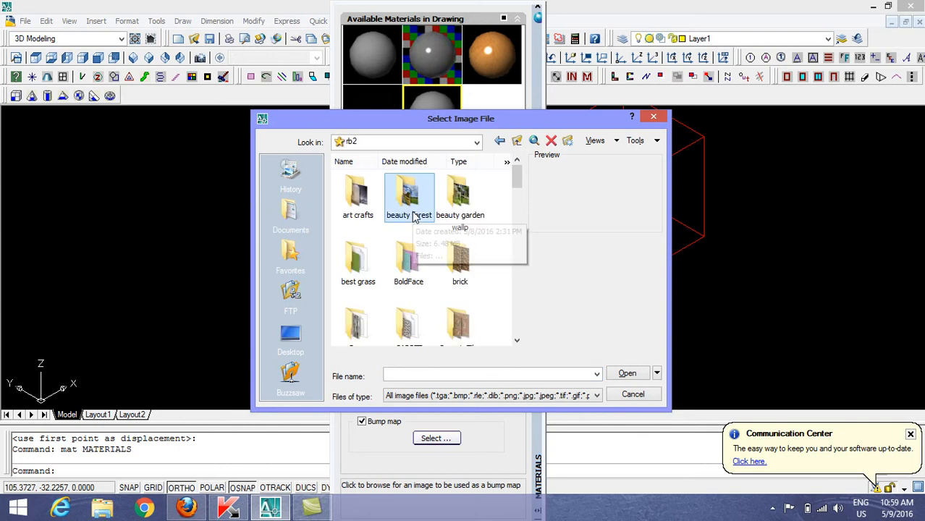
scroll(416, 218, down, 2)
double_click(459, 192)
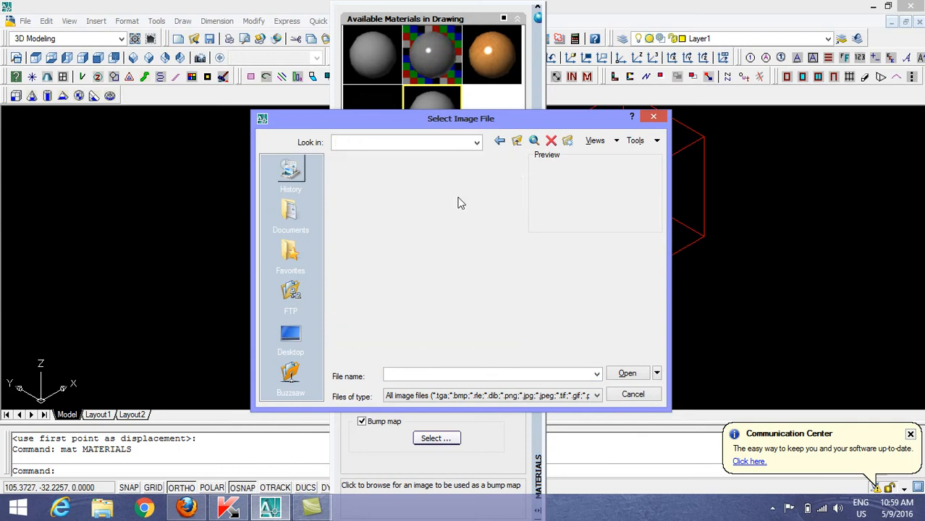
click(410, 268)
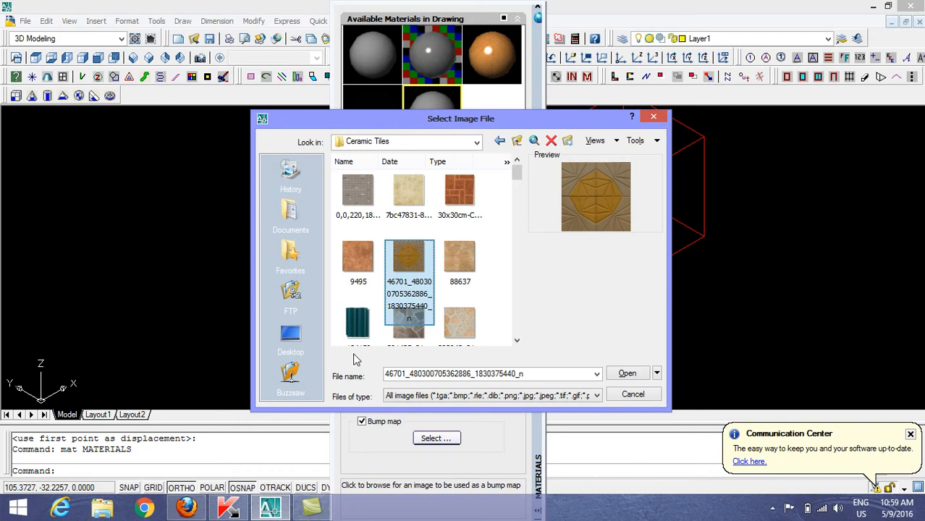
click(627, 375)
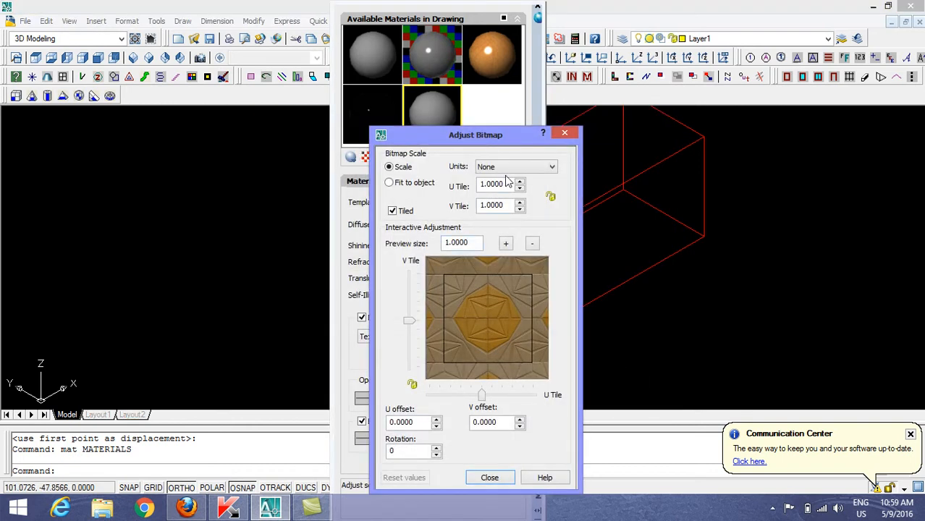
Set the bump map's bitmap scale units to Feet and close the bitmap adjustment
click(510, 167)
click(498, 196)
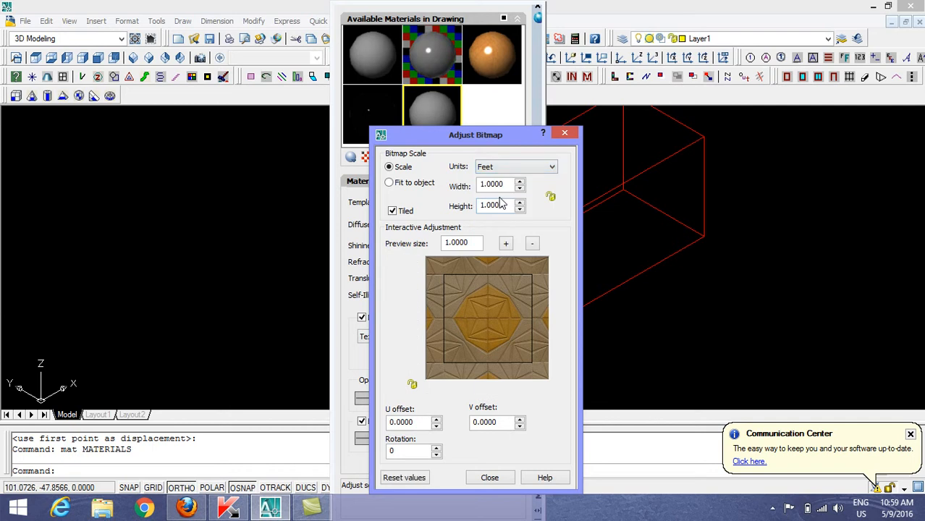
click(487, 477)
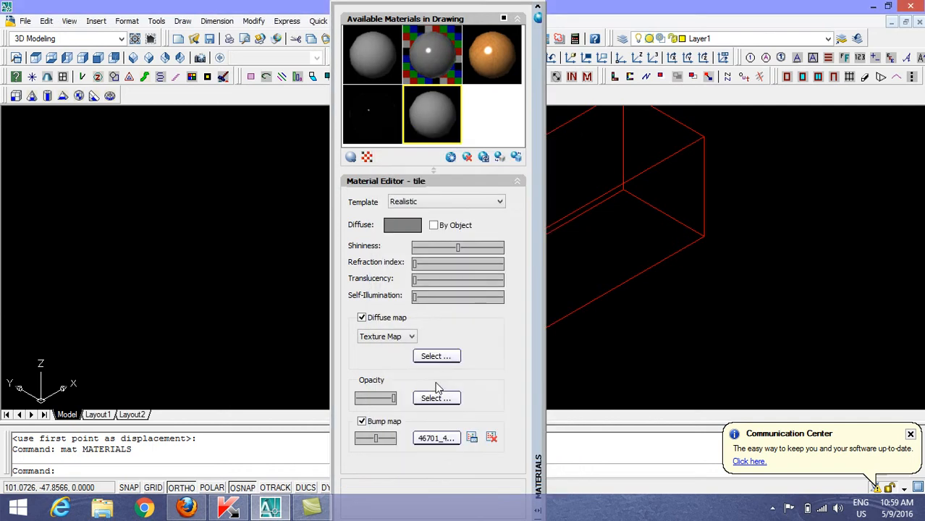
click(444, 358)
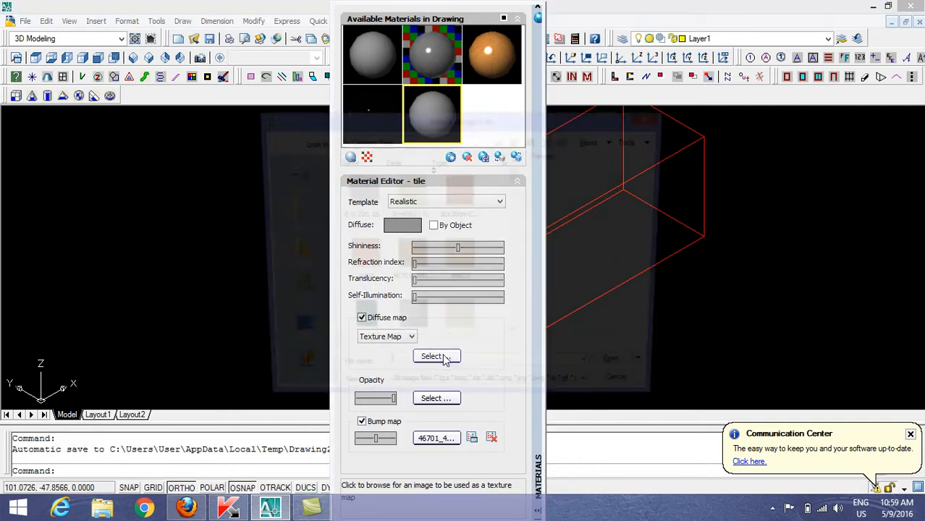
click(414, 268)
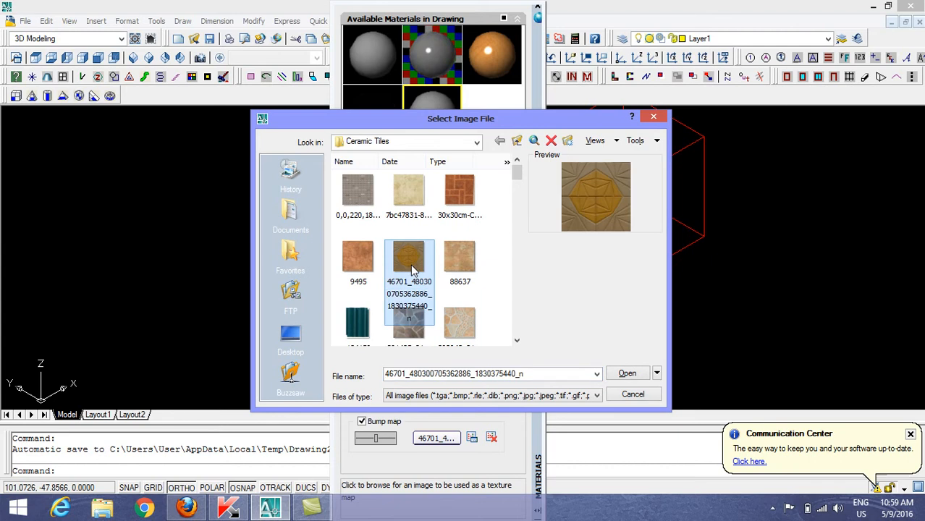
click(653, 117)
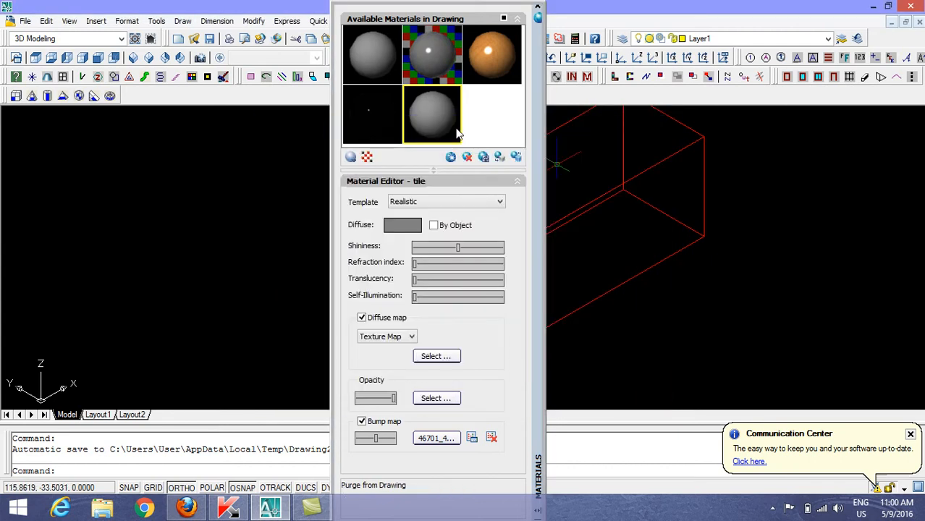
drag(375, 438, 396, 440)
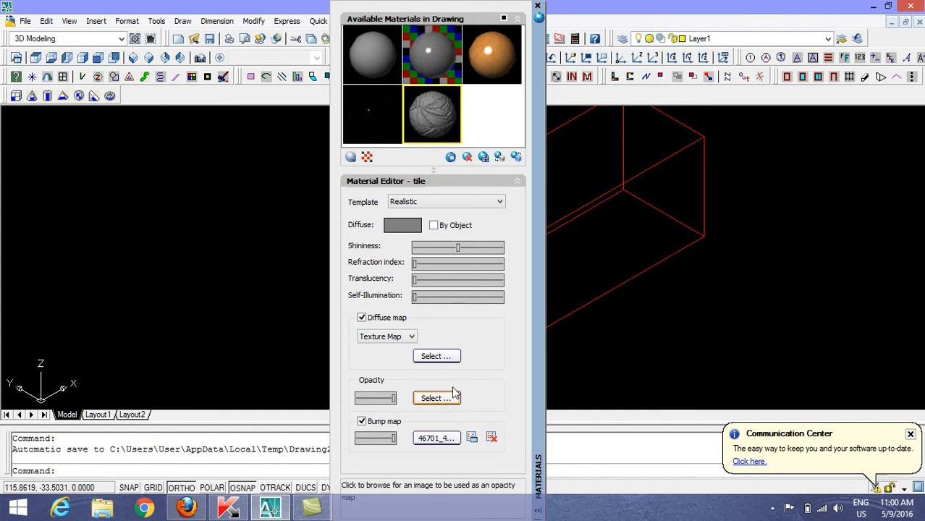
click(443, 356)
click(415, 265)
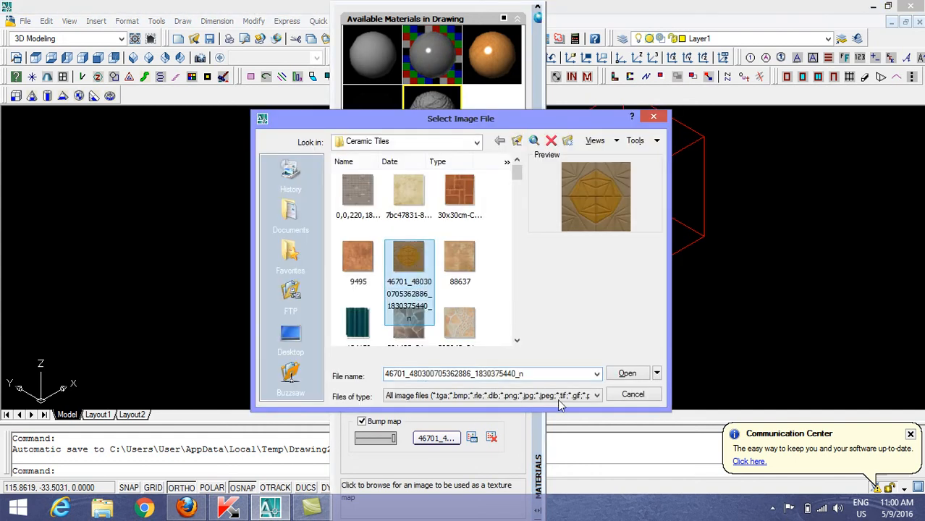
click(622, 374)
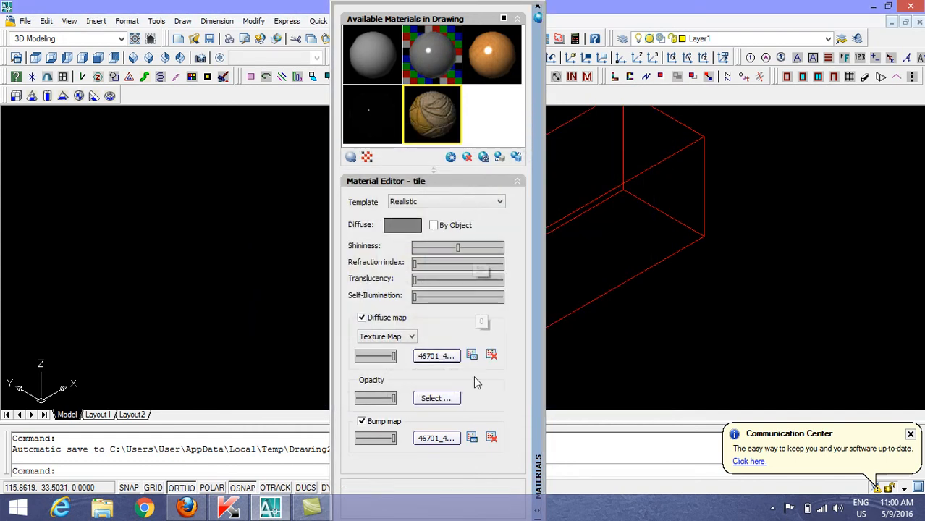
Apply the tile material to the red box and close the Materials palette
scroll(644, 300, down, 4)
middle_drag(644, 300, 730, 281)
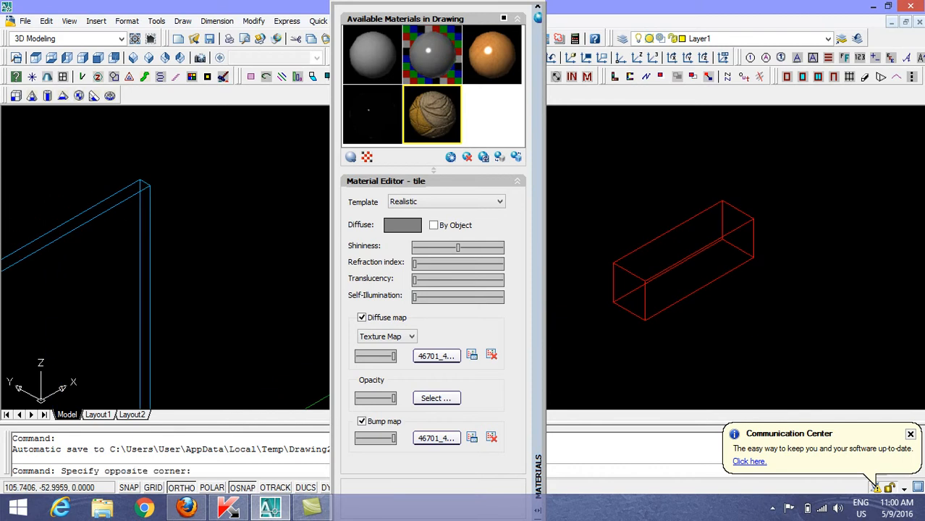
click(748, 320)
click(689, 242)
click(439, 125)
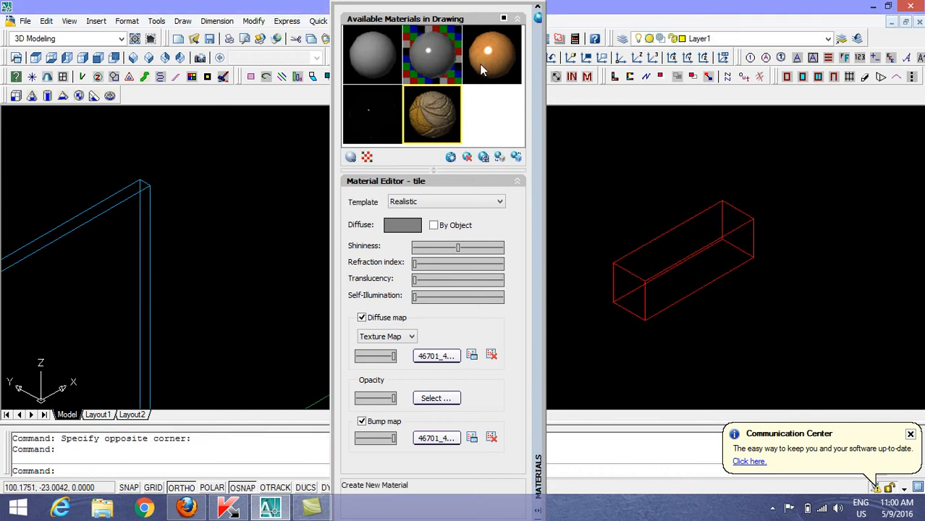
click(538, 8)
Move the red box along the X axis until it stands behind the yellow mug over the green slab
scroll(816, 249, up, 5)
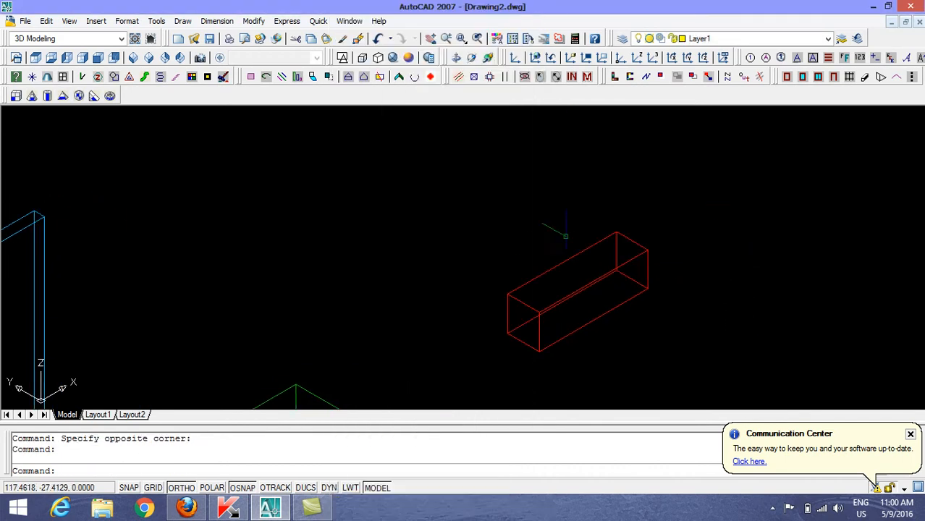
scroll(496, 256, down, 8)
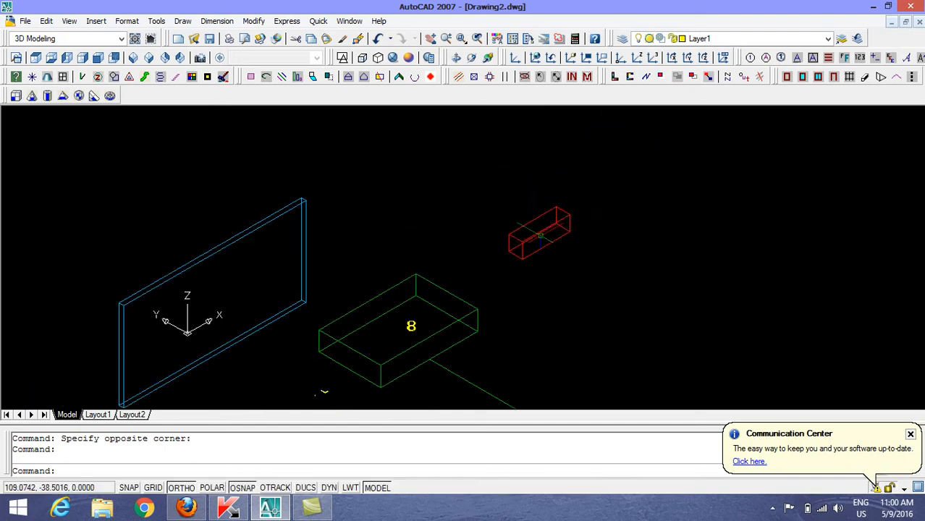
text(m)
key(space)
click(548, 248)
click(519, 214)
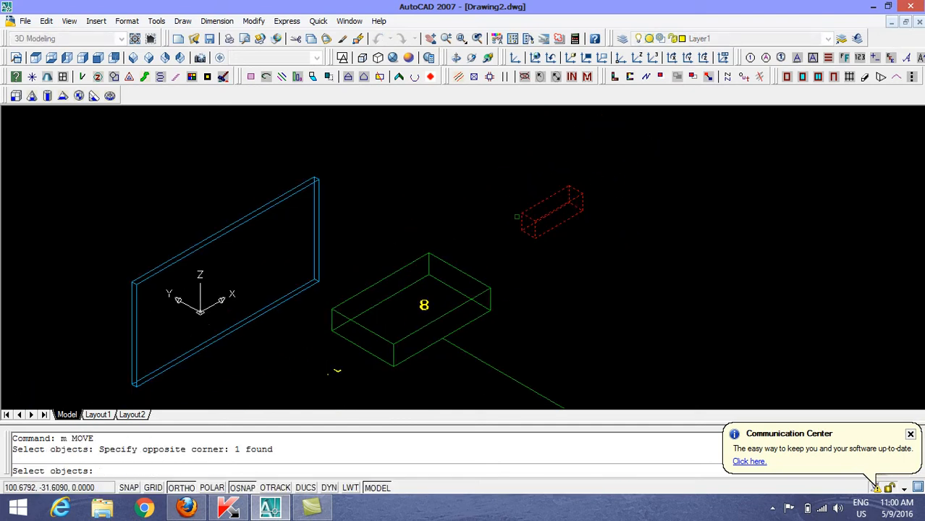
key(space)
click(691, 222)
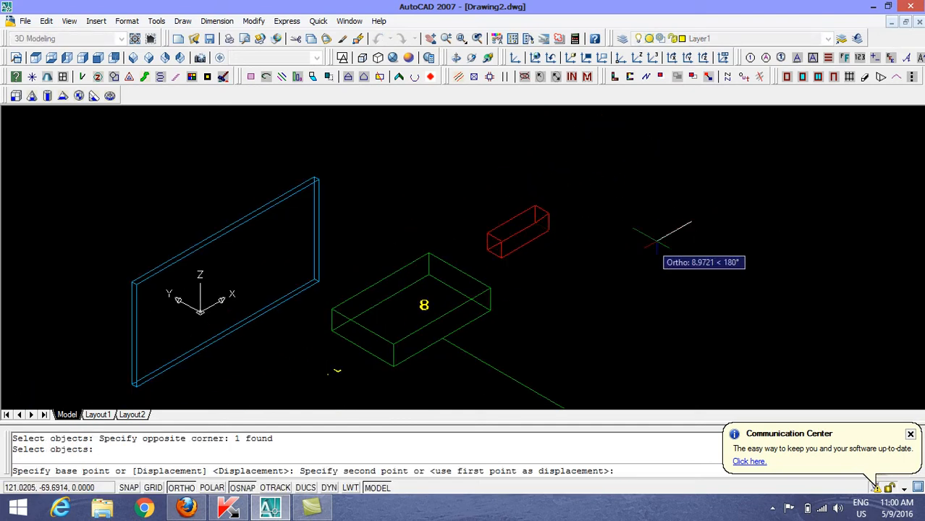
click(561, 302)
Render a cropped region covering the red box and the mug
scroll(438, 297, up, 10)
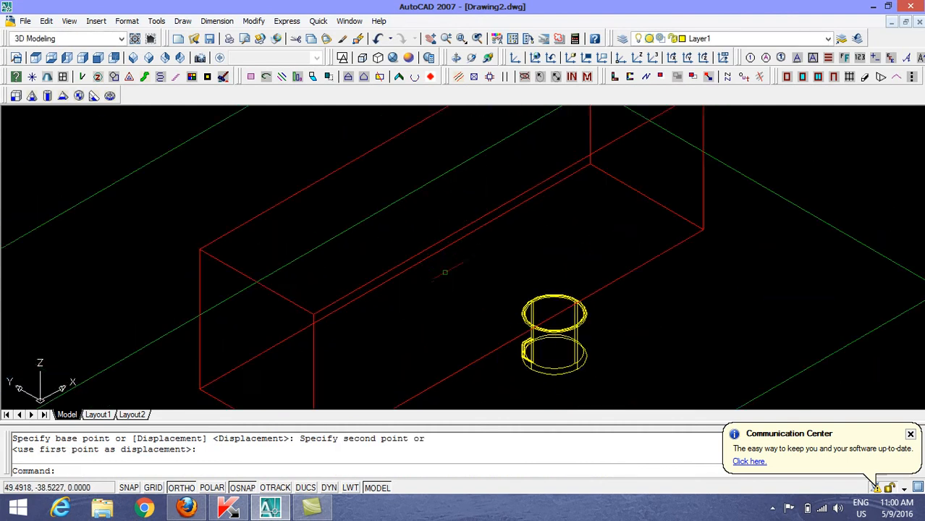
text(rc)
key(space)
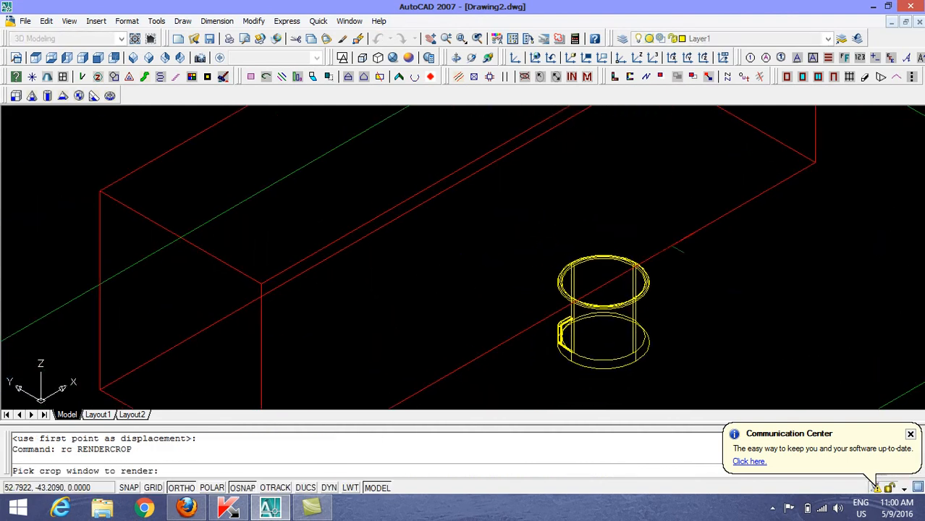
click(781, 365)
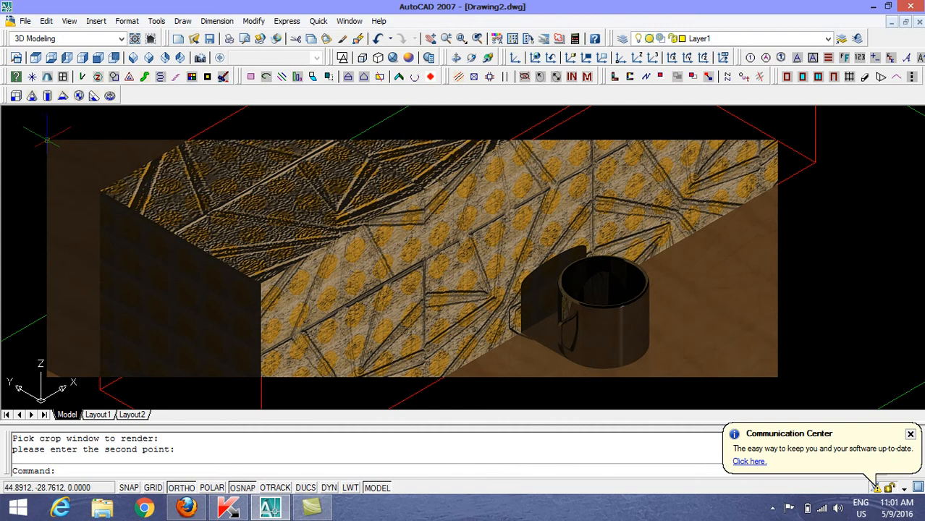
Move the yellow mug along the Y axis from its spot in front of the red box to the box itself
scroll(379, 177, down, 2)
middle_drag(439, 178, 461, 251)
text(m)
key(Return)
click(538, 349)
key(Return)
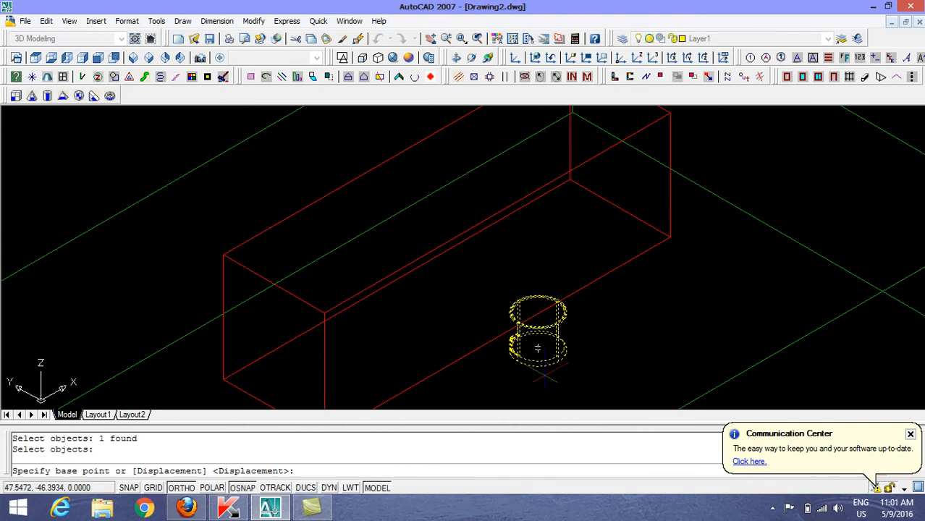
click(538, 349)
click(496, 211)
Zoom in and render a cropped region around the mug against the tiled box
middle_drag(504, 222, 514, 278)
scroll(455, 240, up, 3)
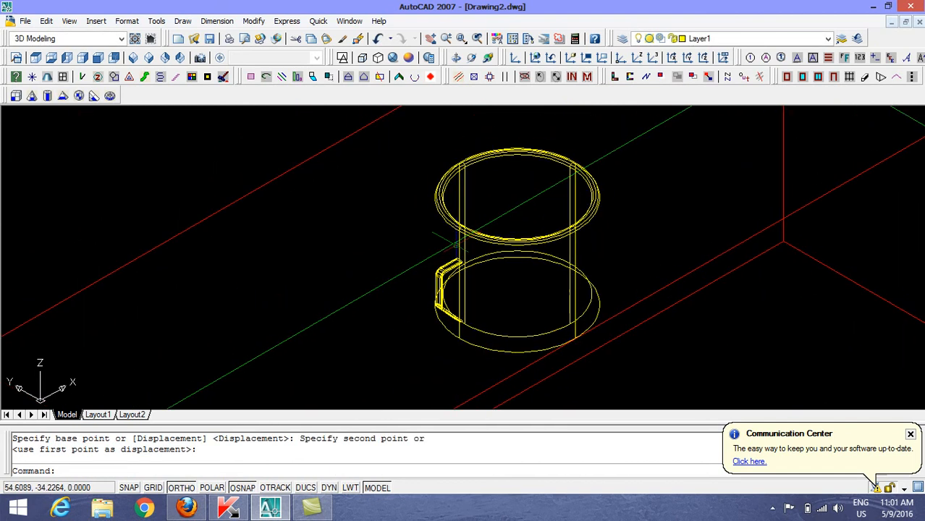
text(rc)
key(Return)
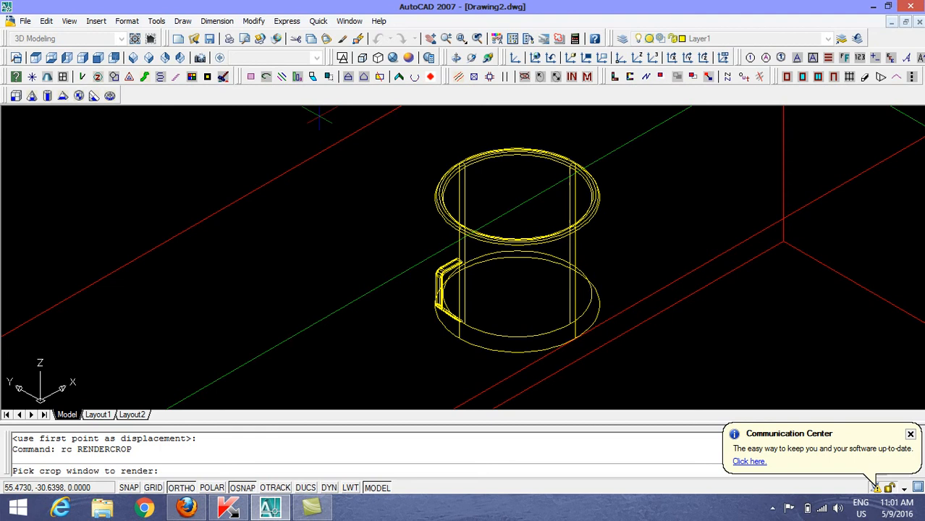
click(317, 116)
click(699, 371)
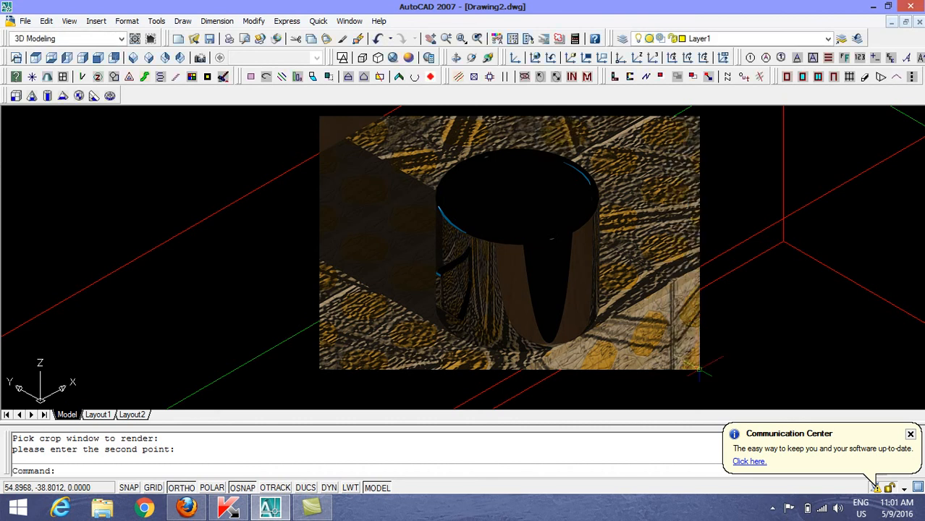
Render the full current view in the Render window and close that window
scroll(680, 338, down, 2)
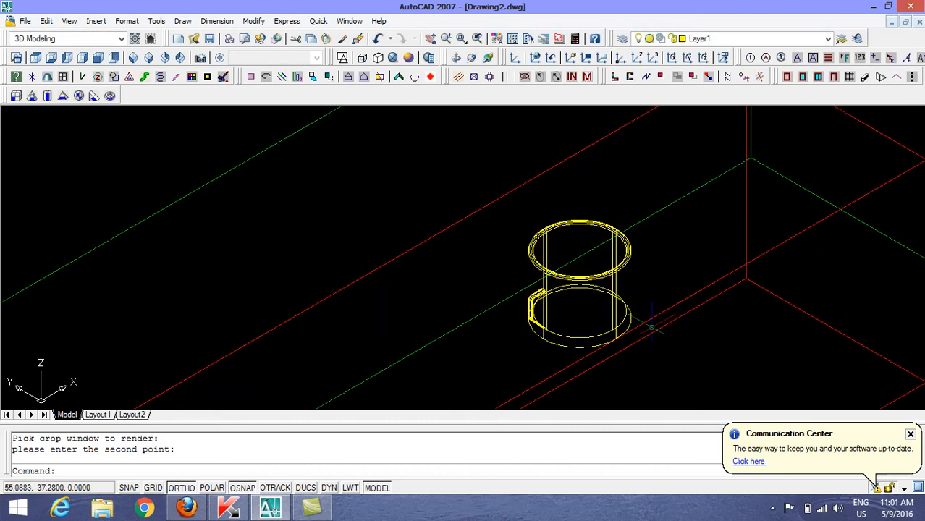
text(u)
key(Return)
text(r)
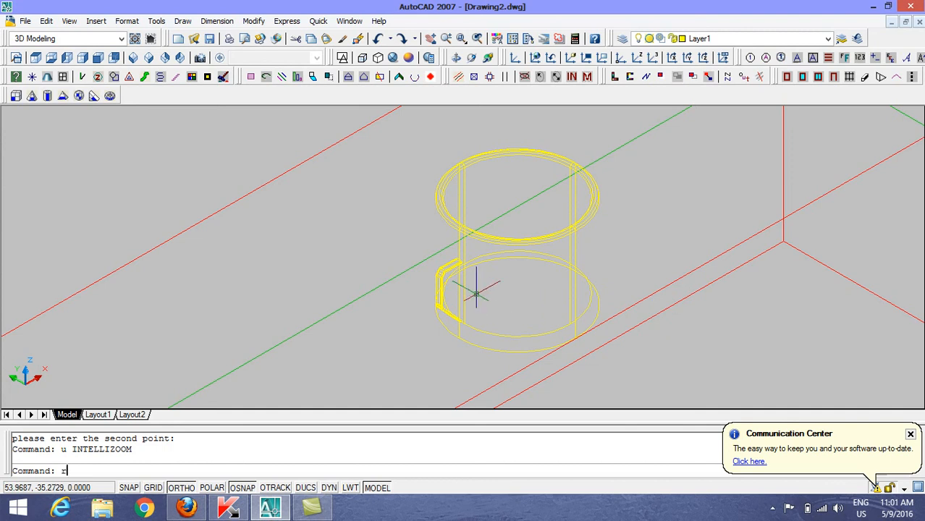
text(r)
key(Return)
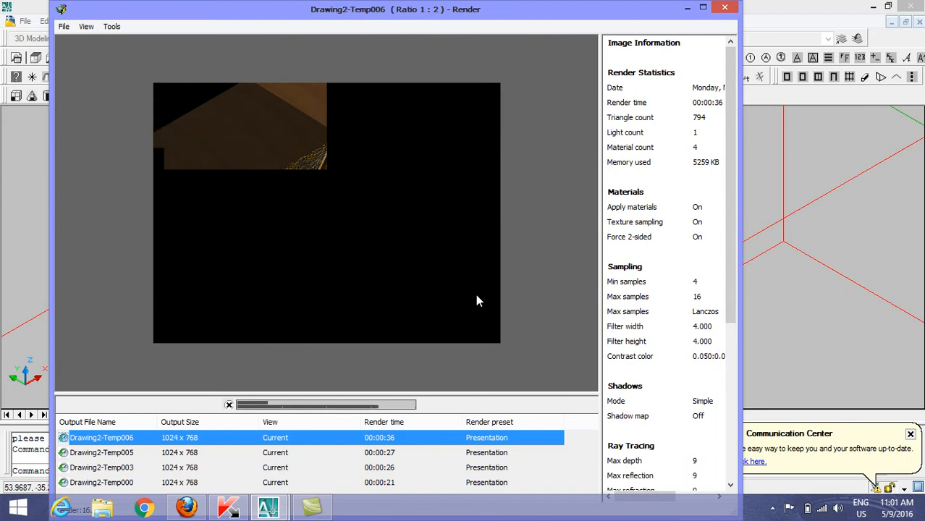
click(724, 9)
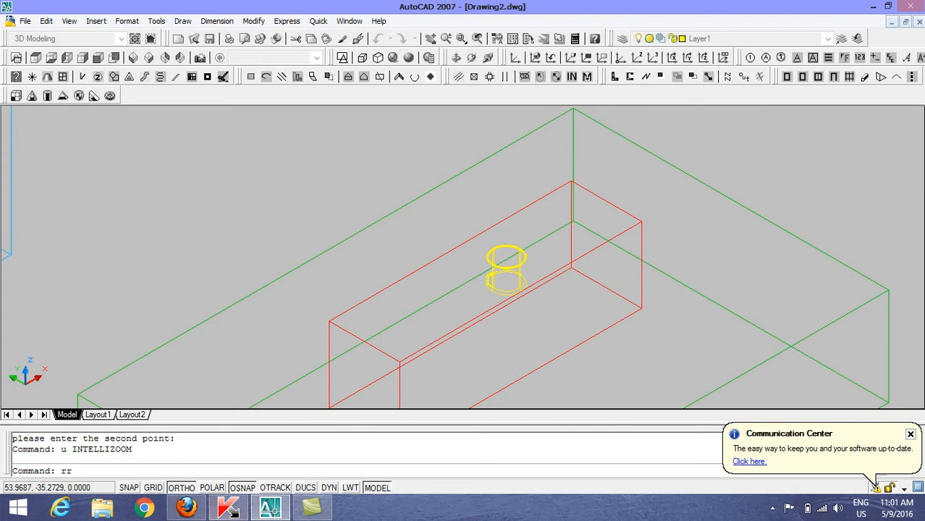
click(312, 508)
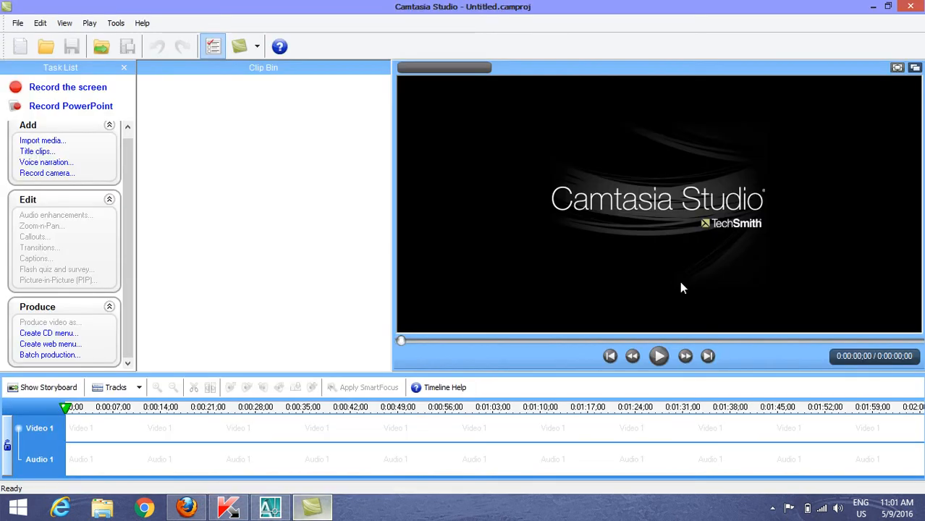
click(770, 508)
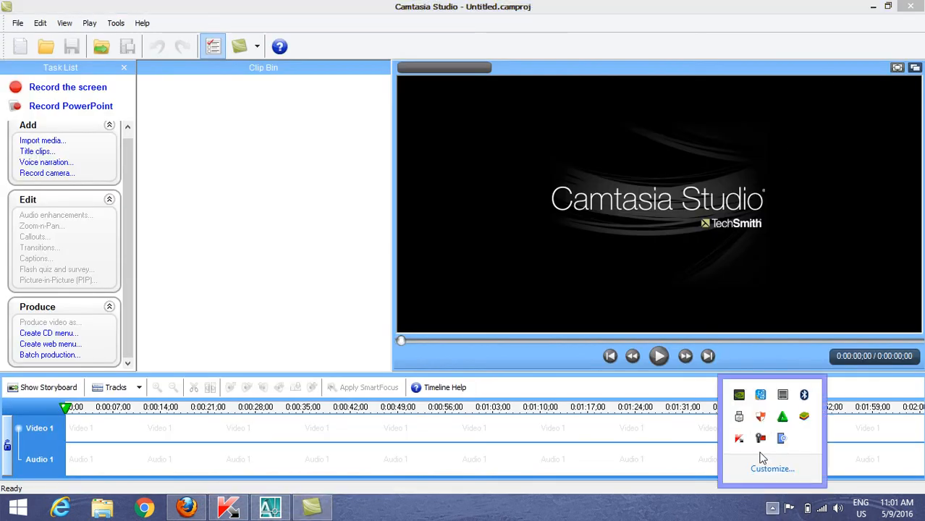
click(873, 7)
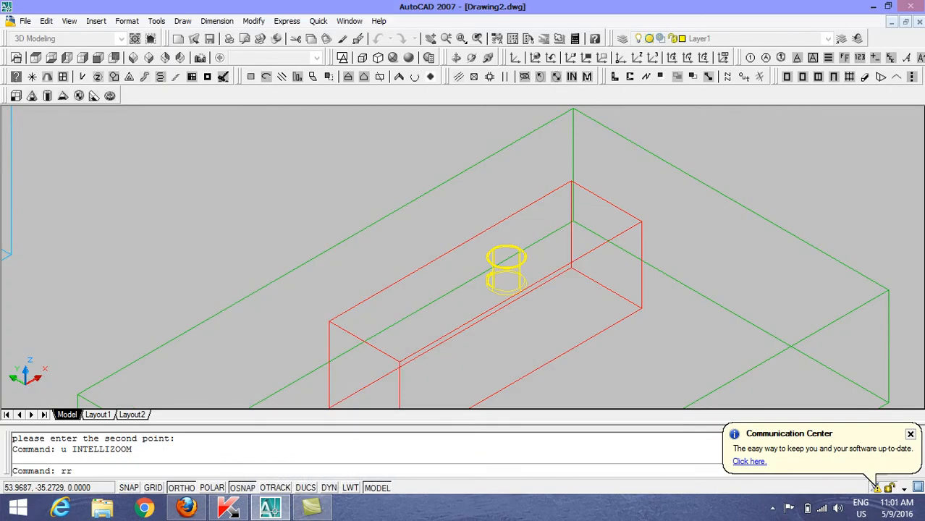
click(771, 508)
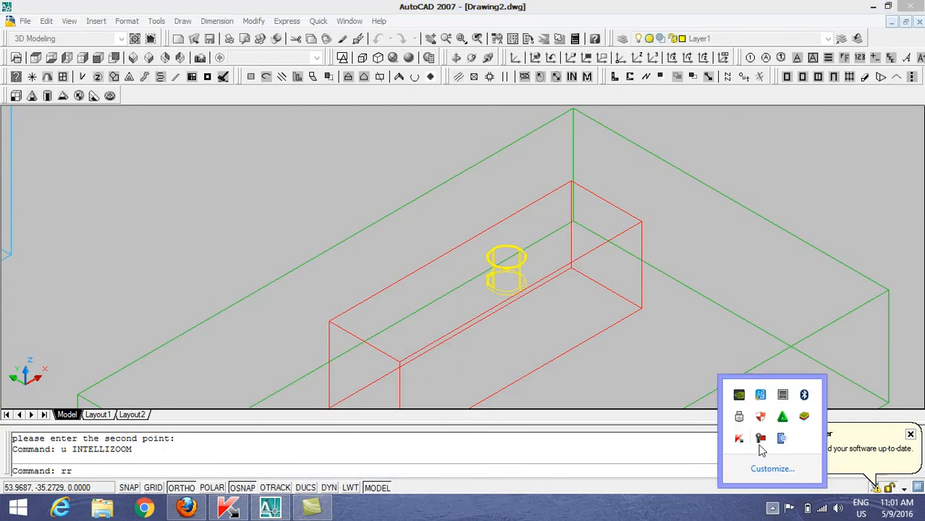
click(762, 438)
click(856, 442)
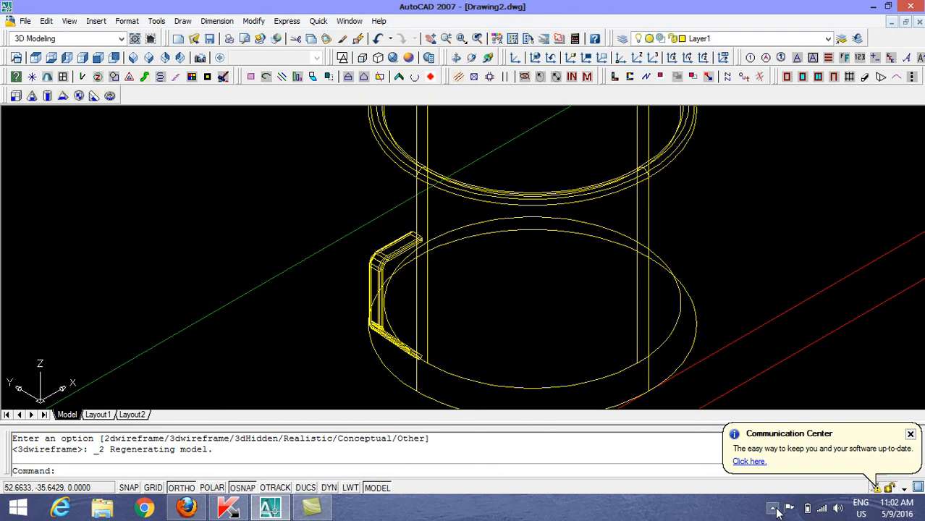
click(773, 508)
click(326, 355)
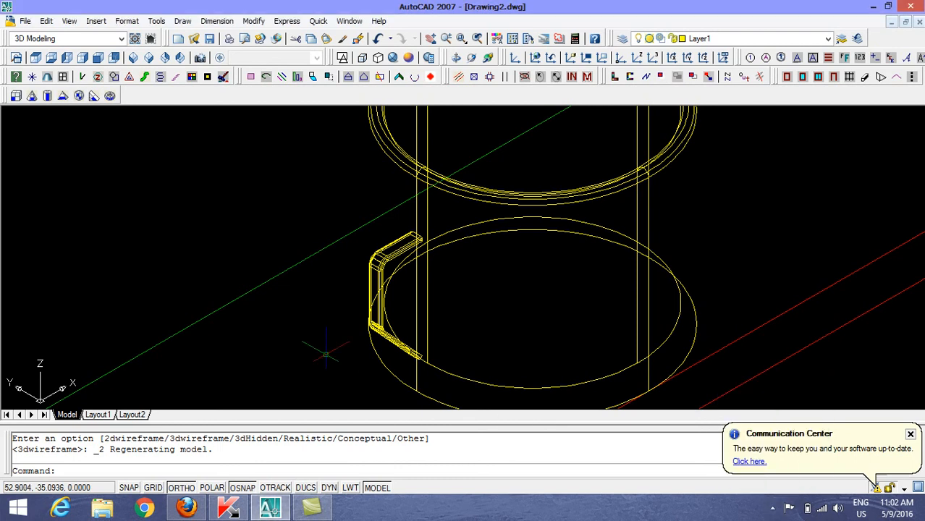
Render the close-up view of the mug in the Render window
text(rr)
key(Return)
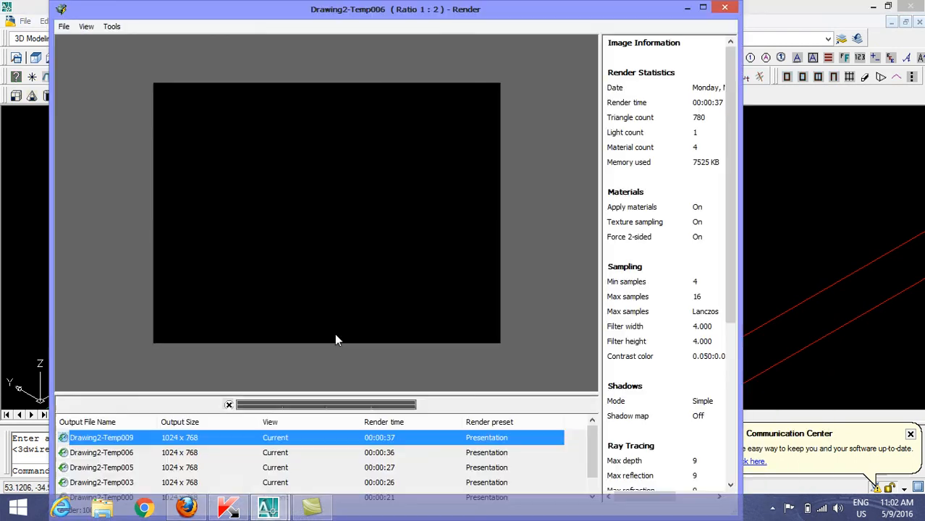